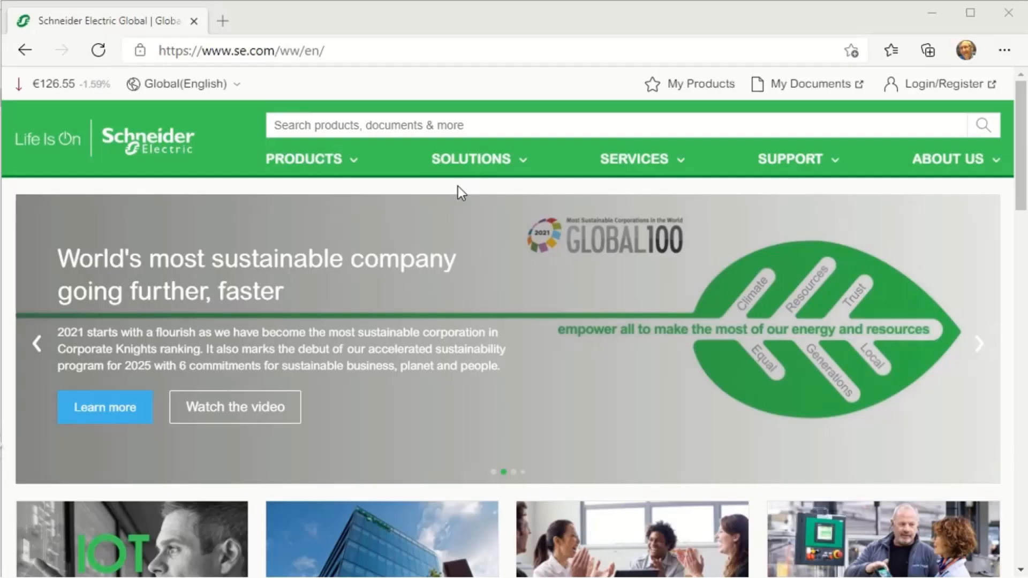
Go to the Schneider Electric Exchange partner page from the site's Support menu.
click(808, 162)
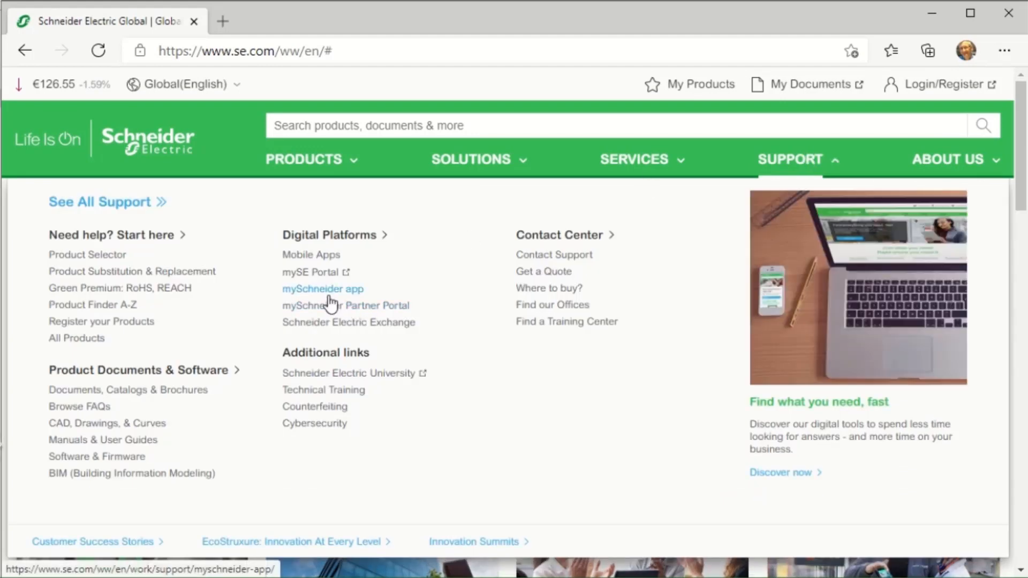
click(334, 325)
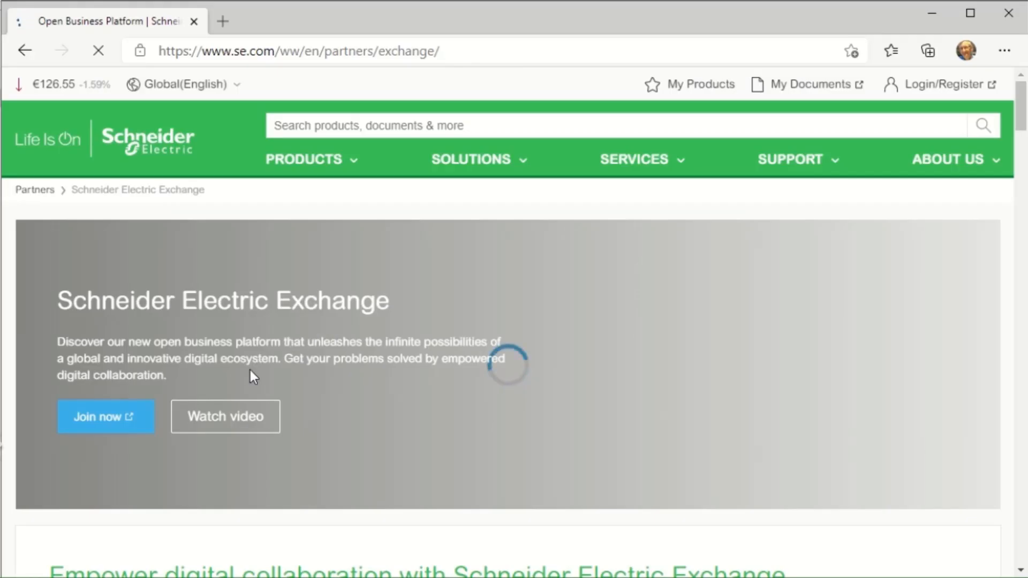
scroll(250, 370, down, 2)
scroll(250, 371, down, 3)
scroll(251, 370, down, 2)
scroll(253, 382, down, 1)
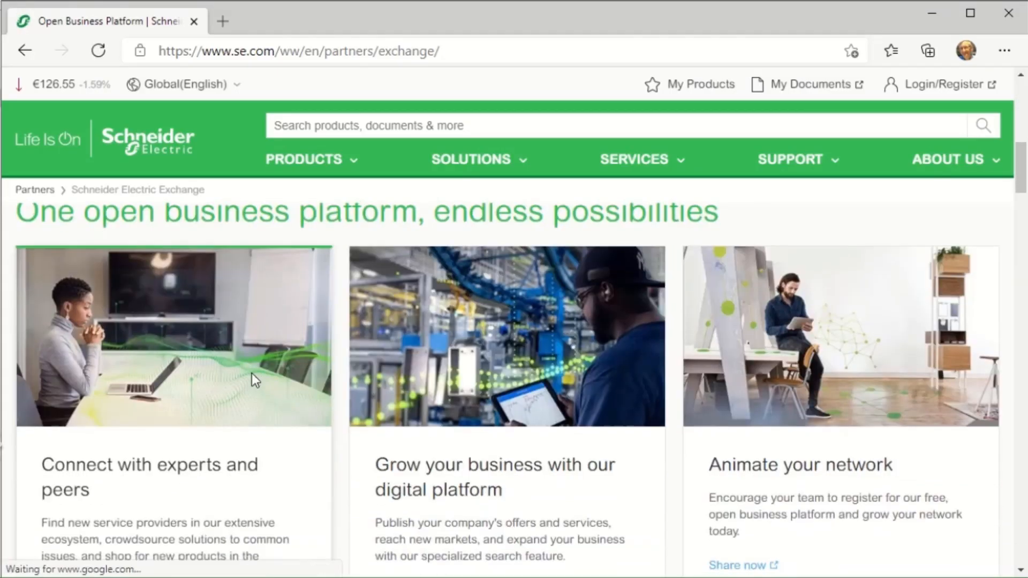
scroll(253, 382, down, 2)
scroll(254, 381, down, 2)
scroll(255, 380, down, 3)
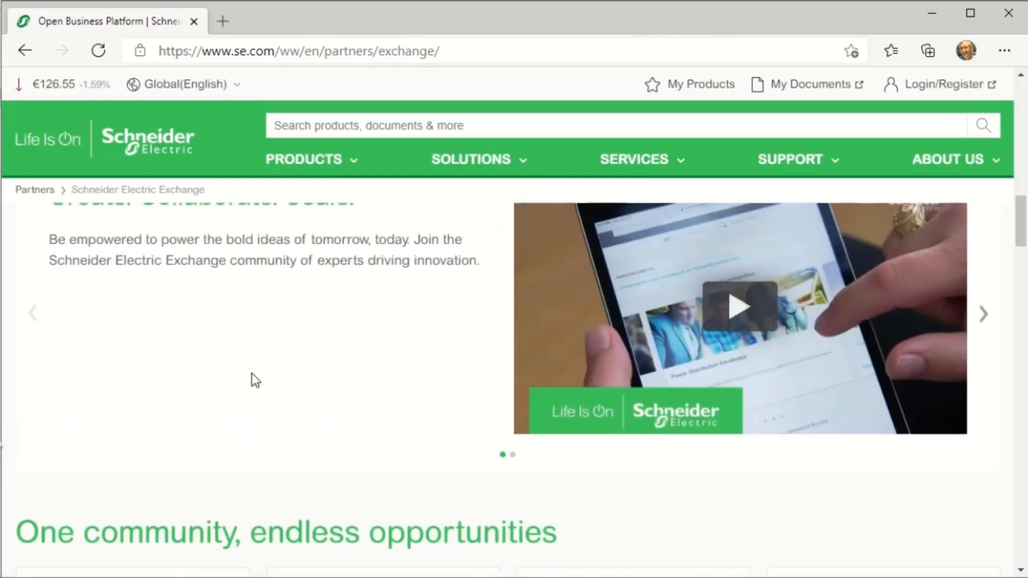
scroll(251, 373, down, 3)
scroll(251, 374, down, 2)
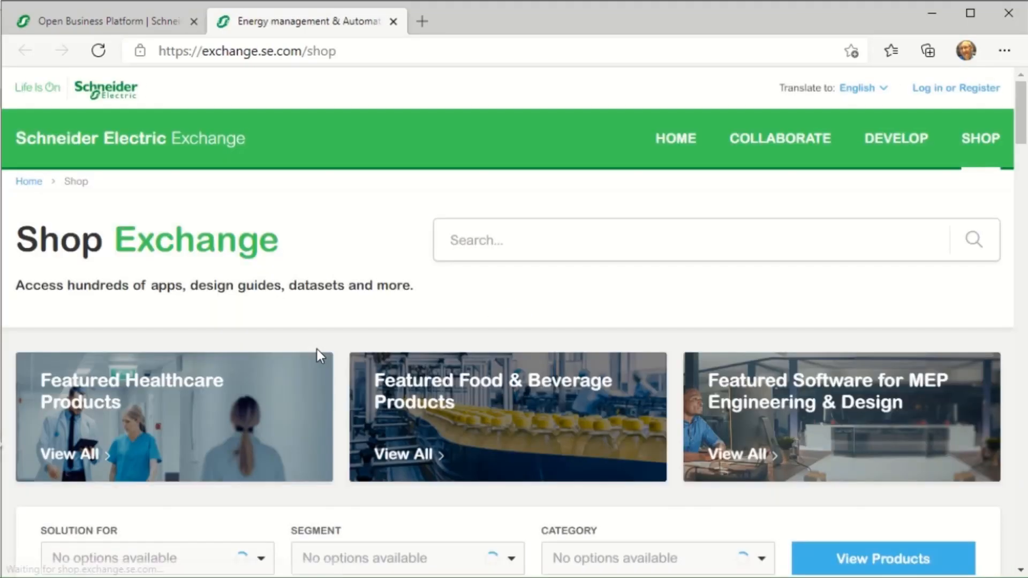
Log in to the Exchange shop with a company account.
click(236, 53)
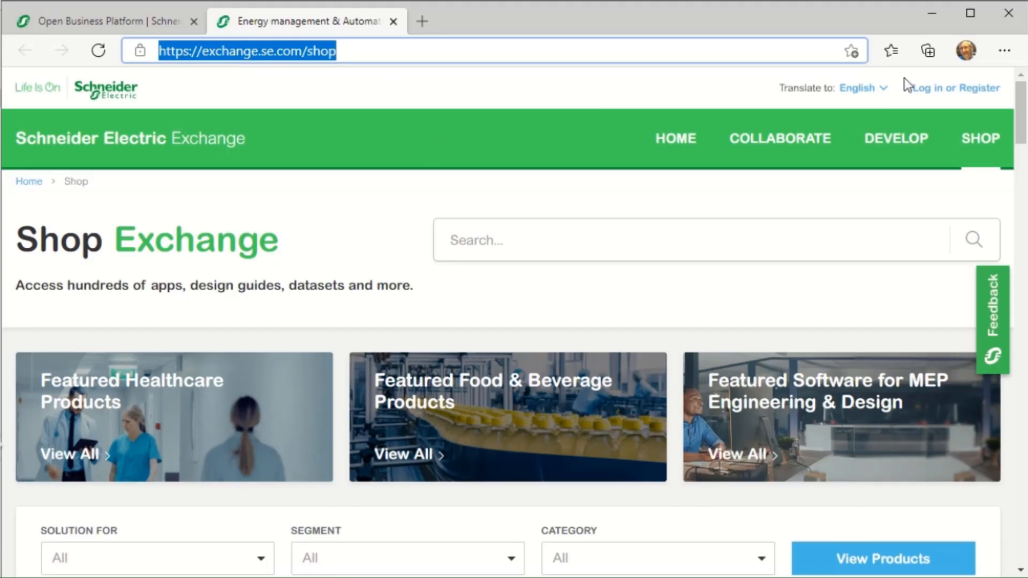
click(962, 86)
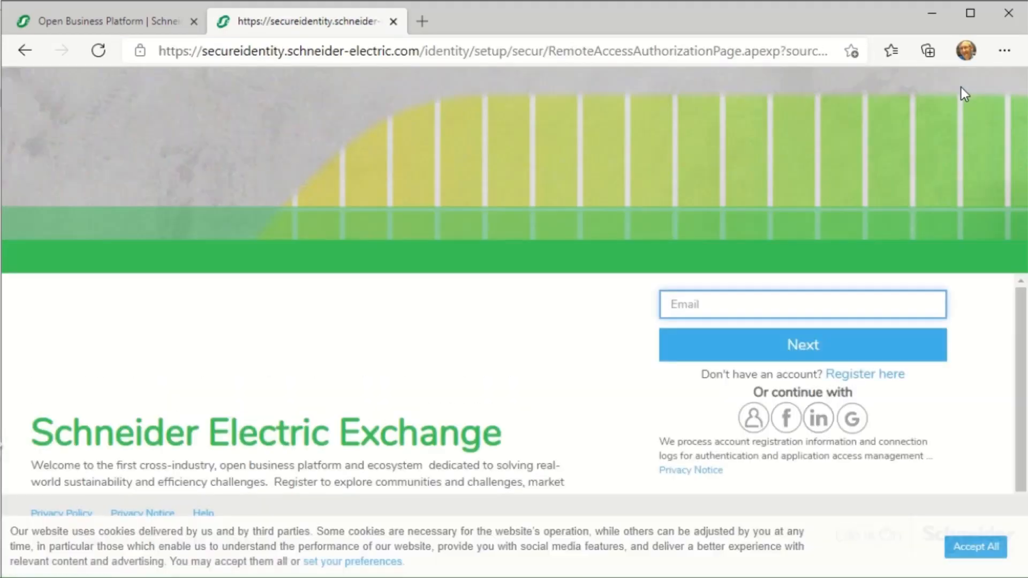
click(753, 419)
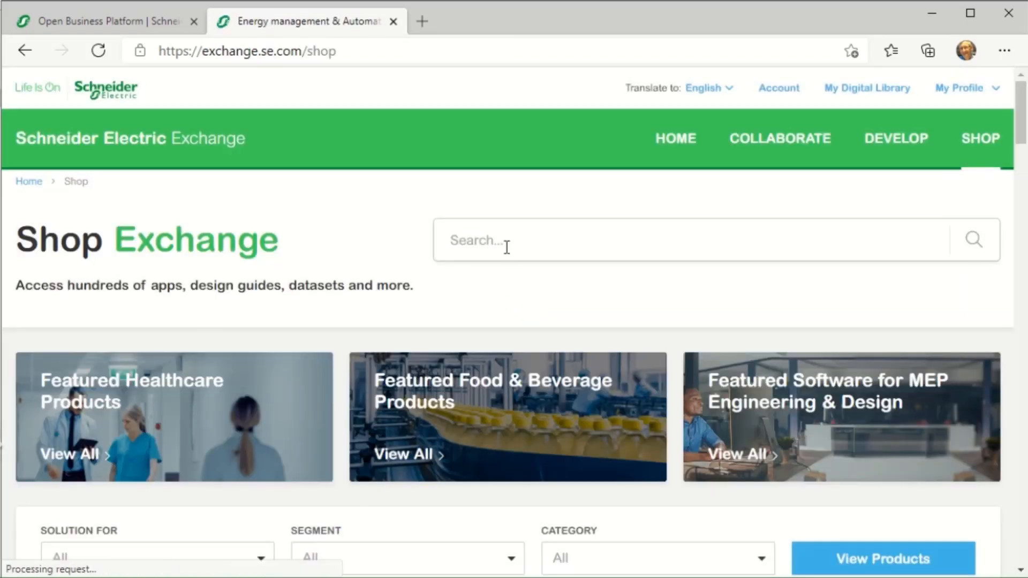
Search 'geo scada', choose EcoStruxure Geo SCADA Expert and download its ISO from My Digital Library.
click(482, 245)
text(ge)
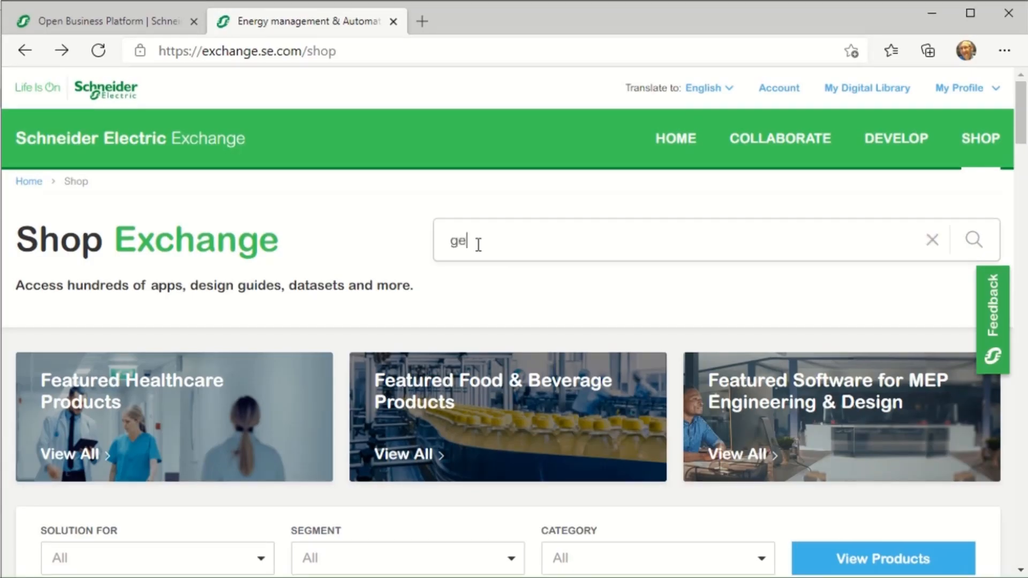
text(o scad)
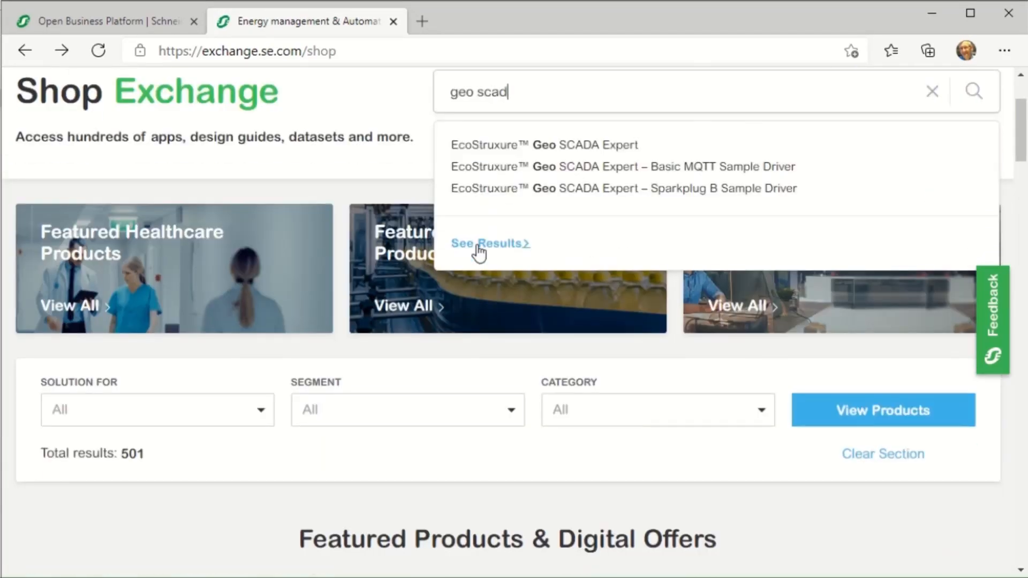
text(a)
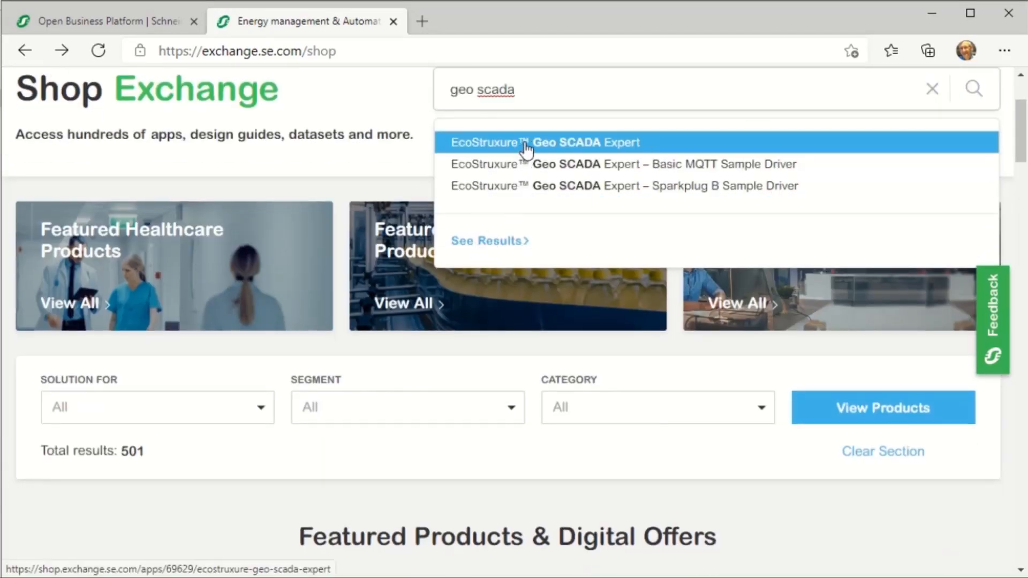
click(527, 148)
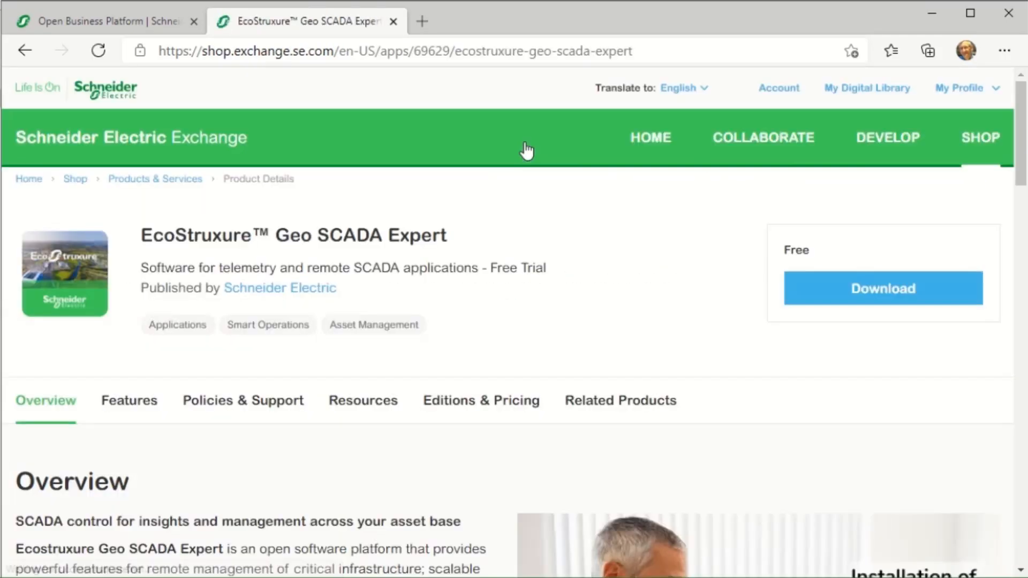
click(842, 296)
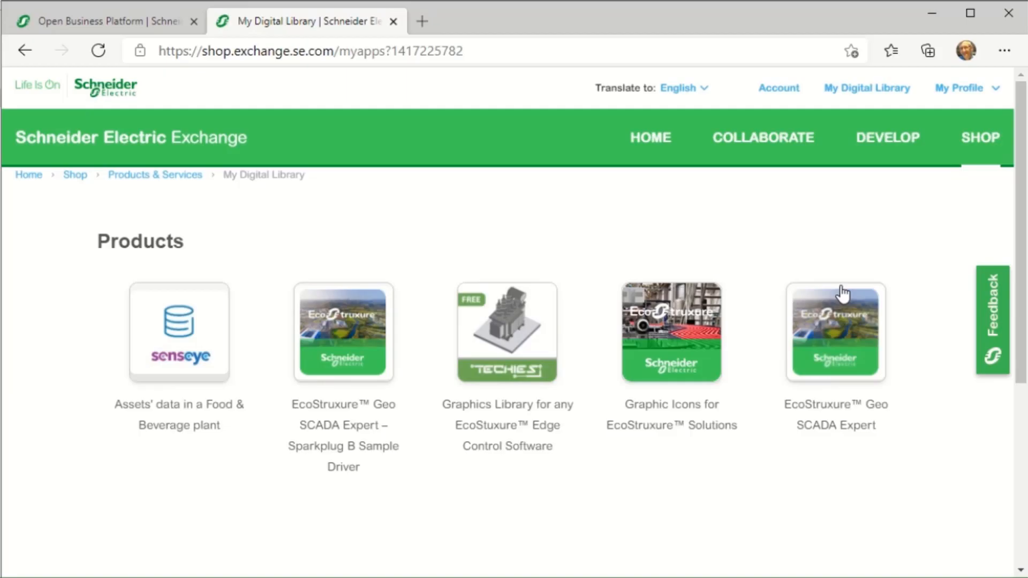
mouse_move(836, 330)
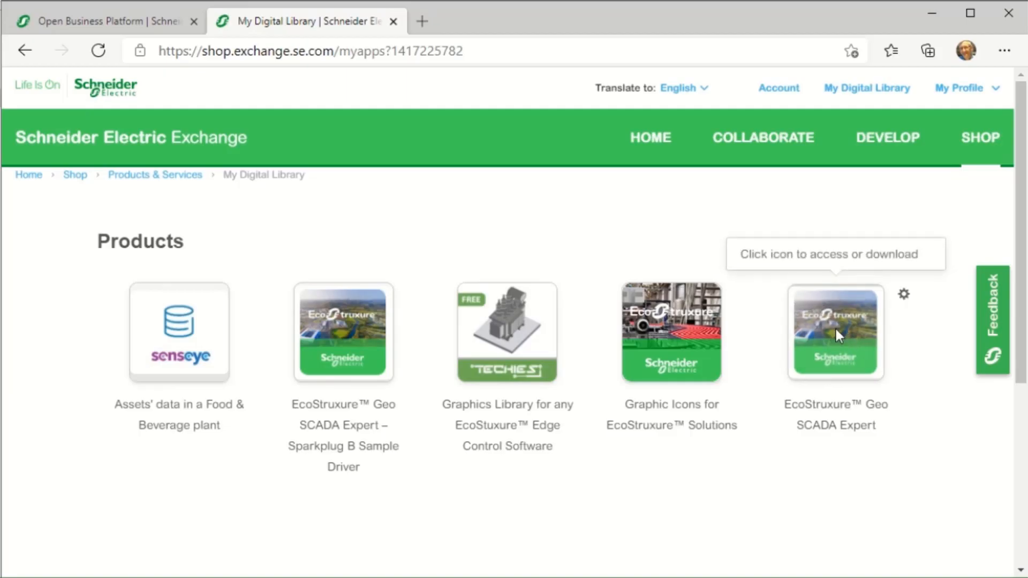
click(835, 327)
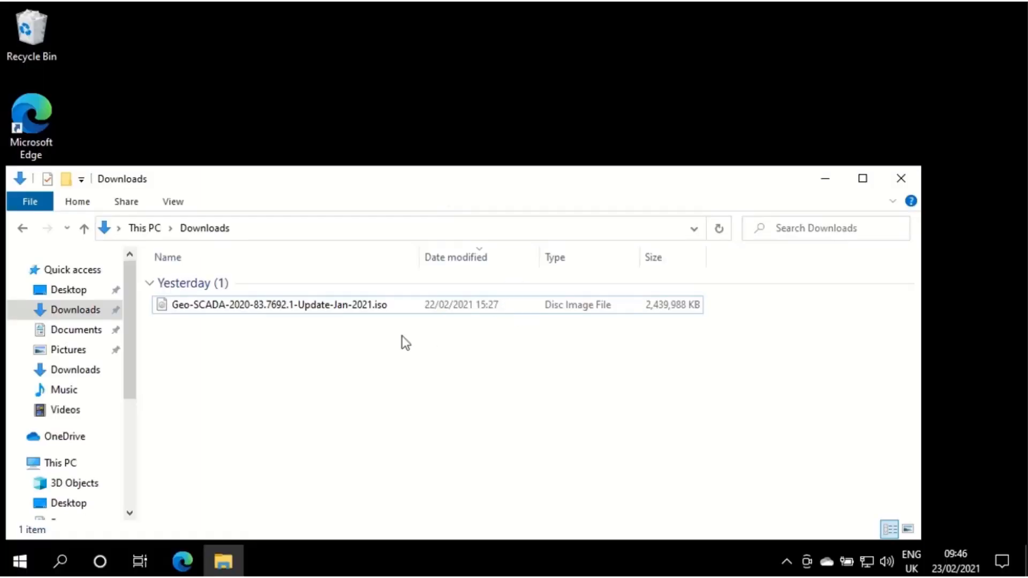
Mount the downloaded Geo SCADA .iso as a drive and run its SetupLauncher.exe from AutoPlay.
right_click(265, 306)
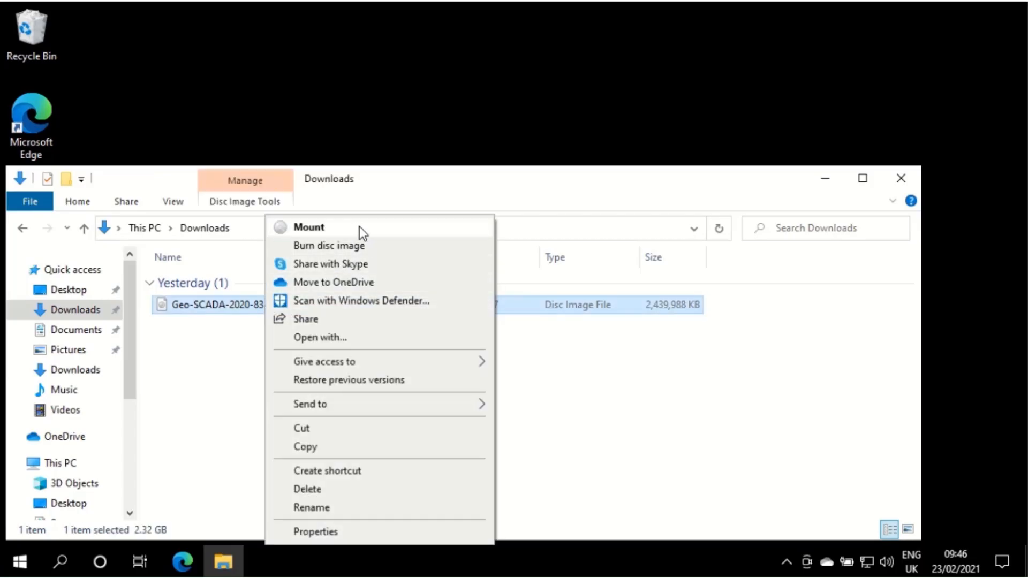
click(382, 229)
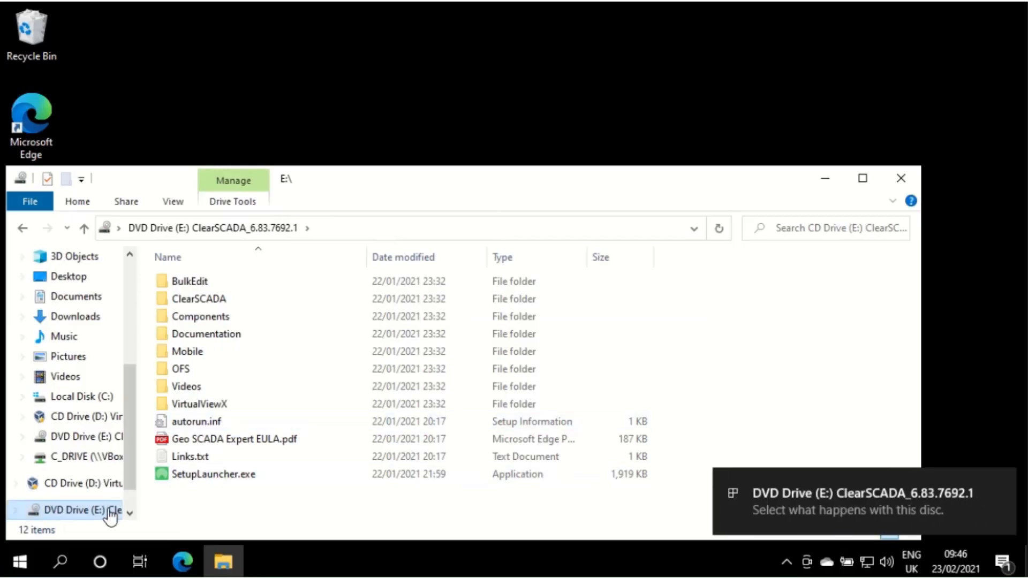
click(783, 504)
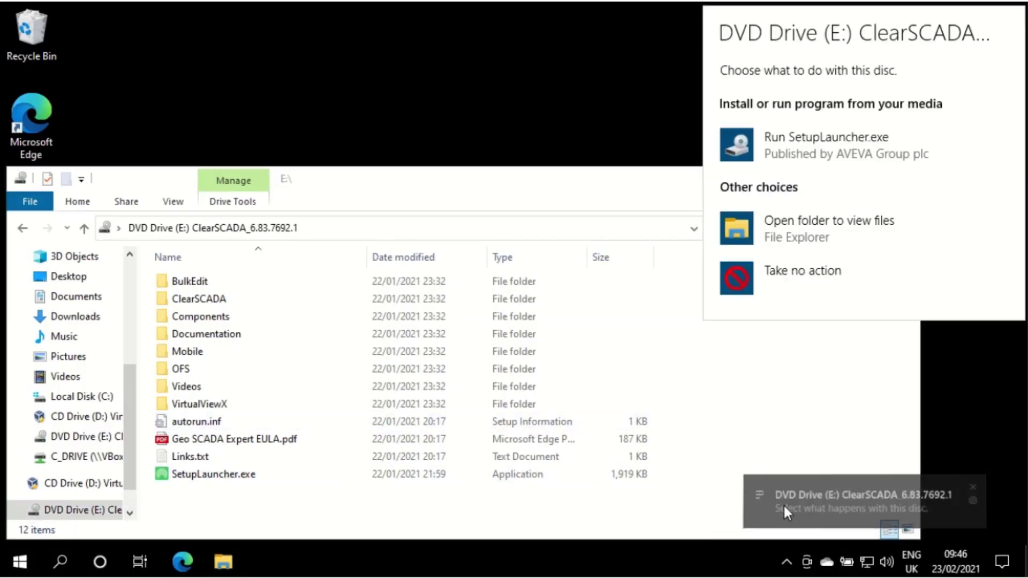
click(797, 138)
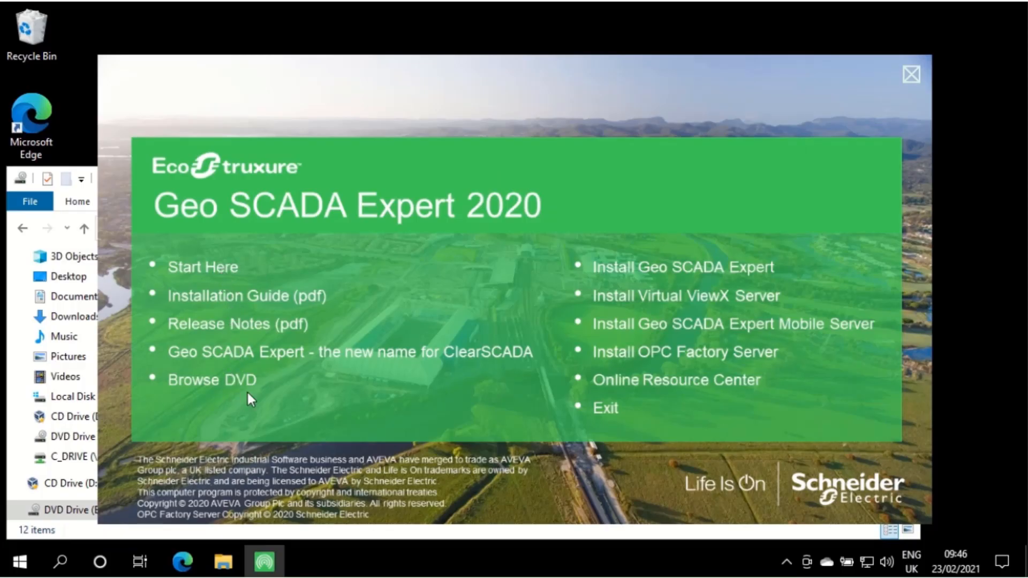
click(615, 274)
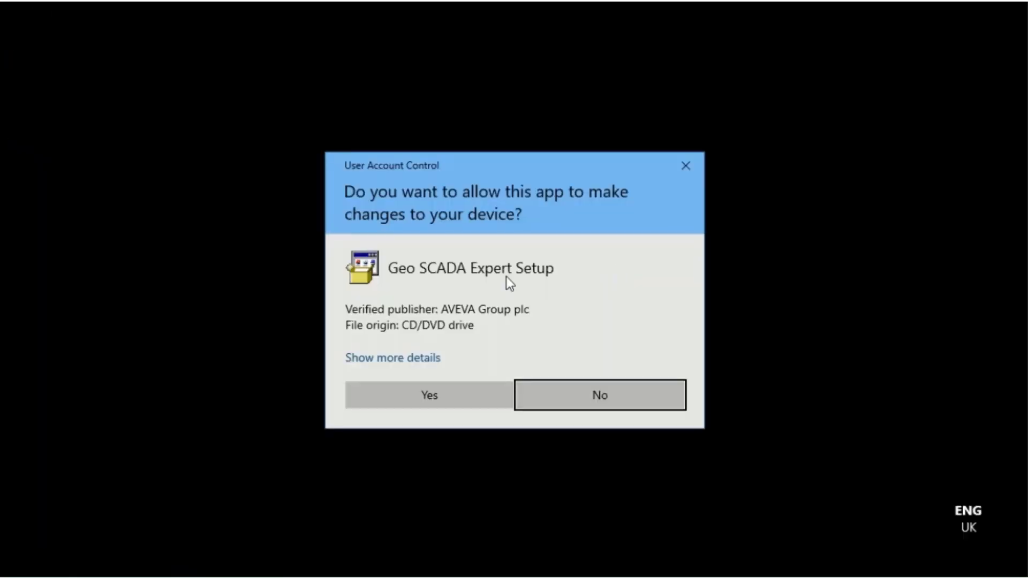
click(422, 393)
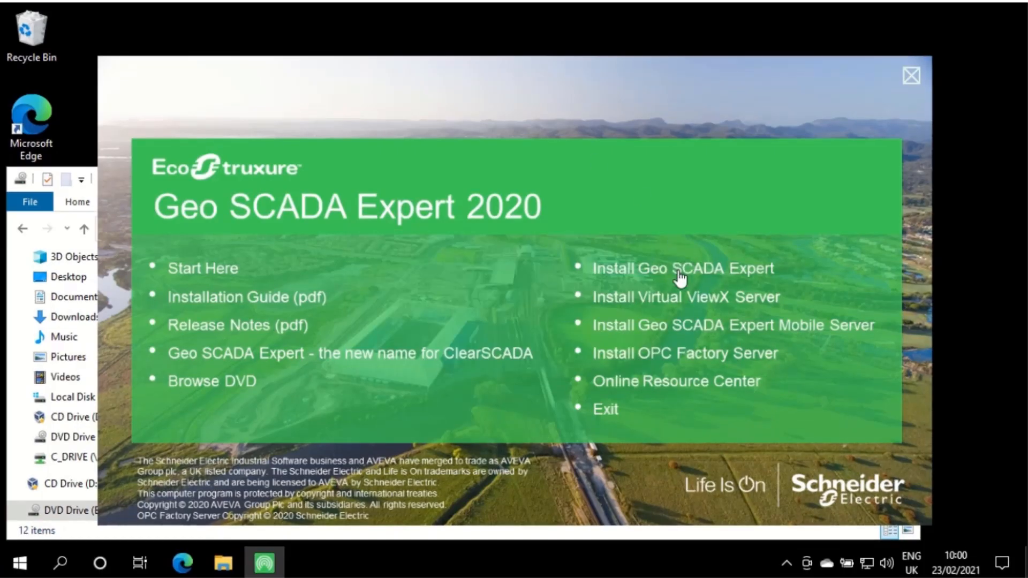
Start the Geo SCADA Expert setup, install prerequisites and accept the licence agreement.
click(680, 271)
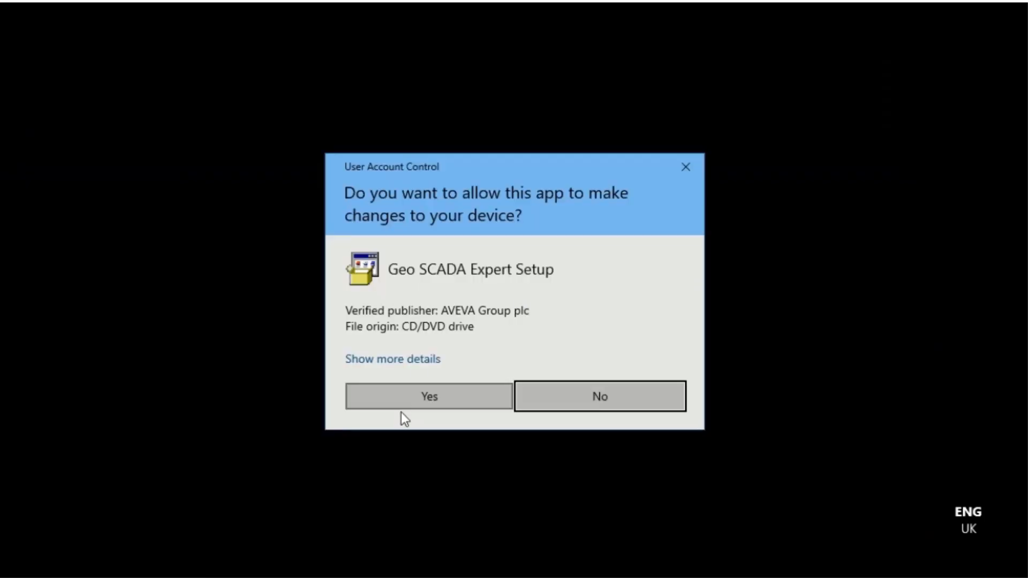
click(400, 398)
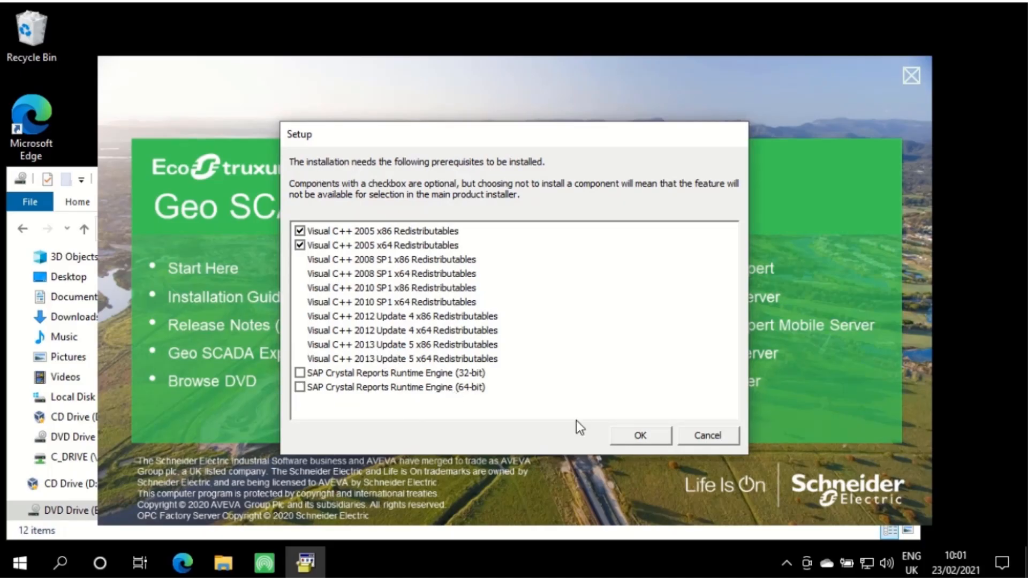
click(649, 437)
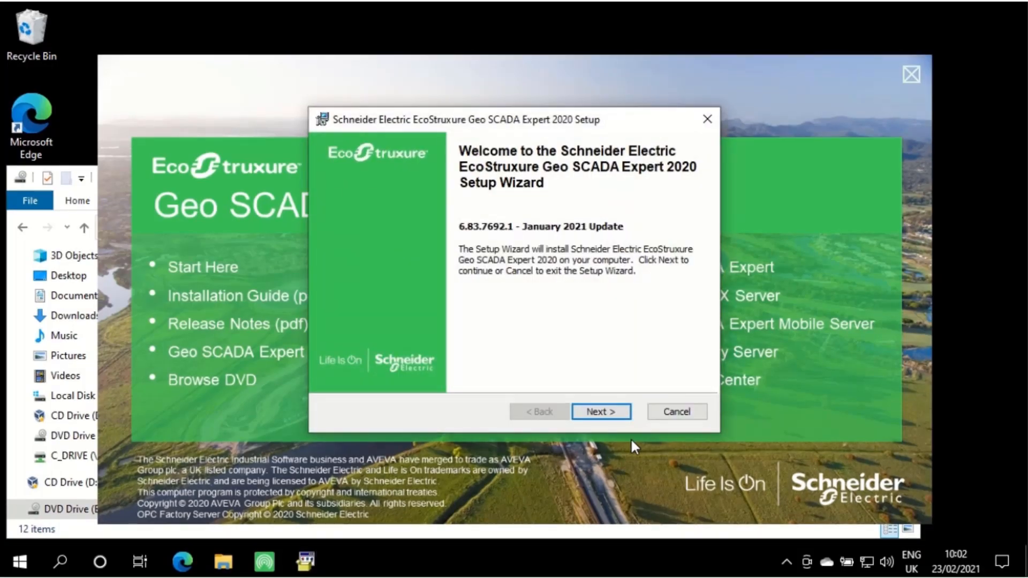
click(610, 413)
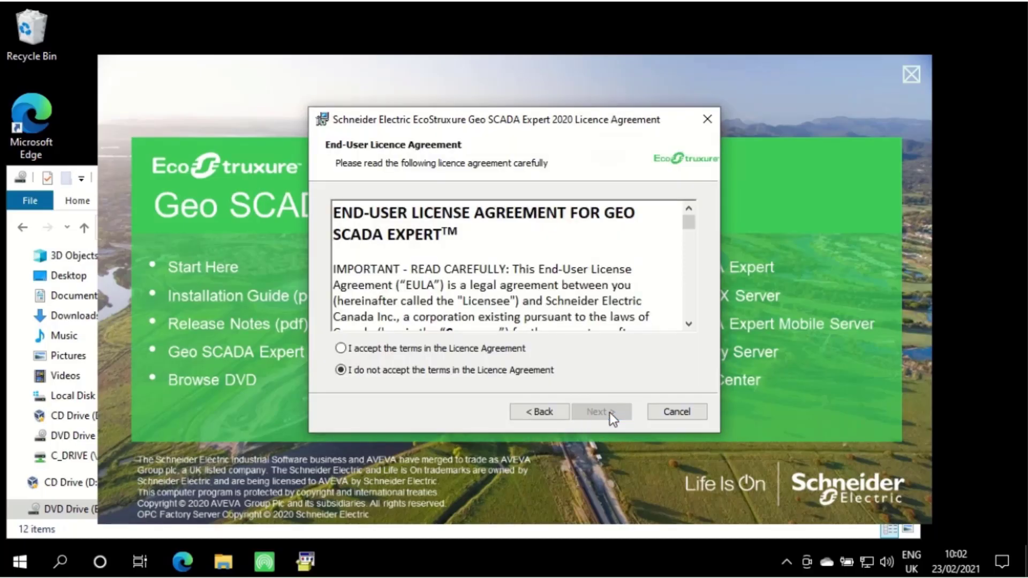
click(492, 349)
click(604, 411)
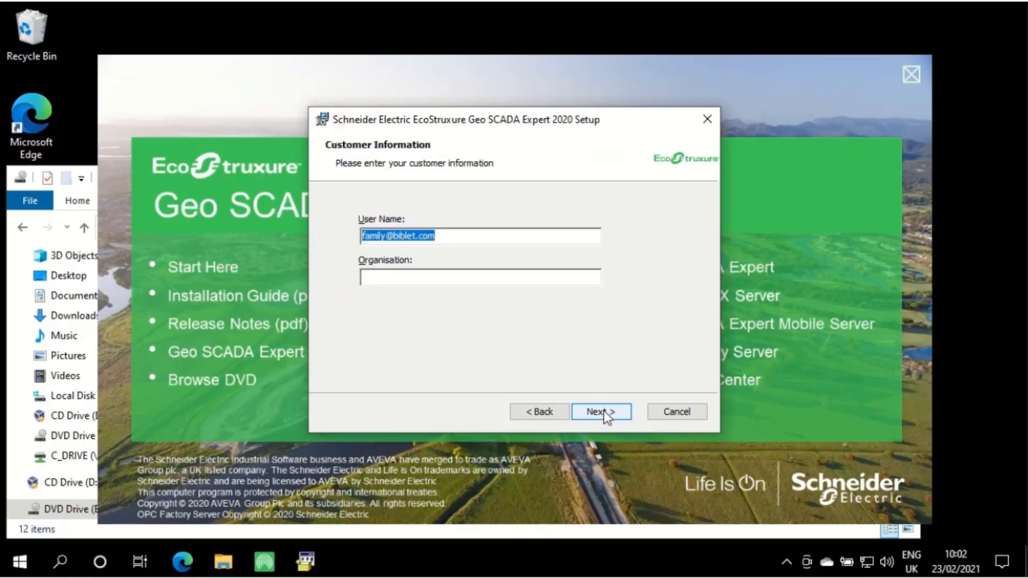
text(S)
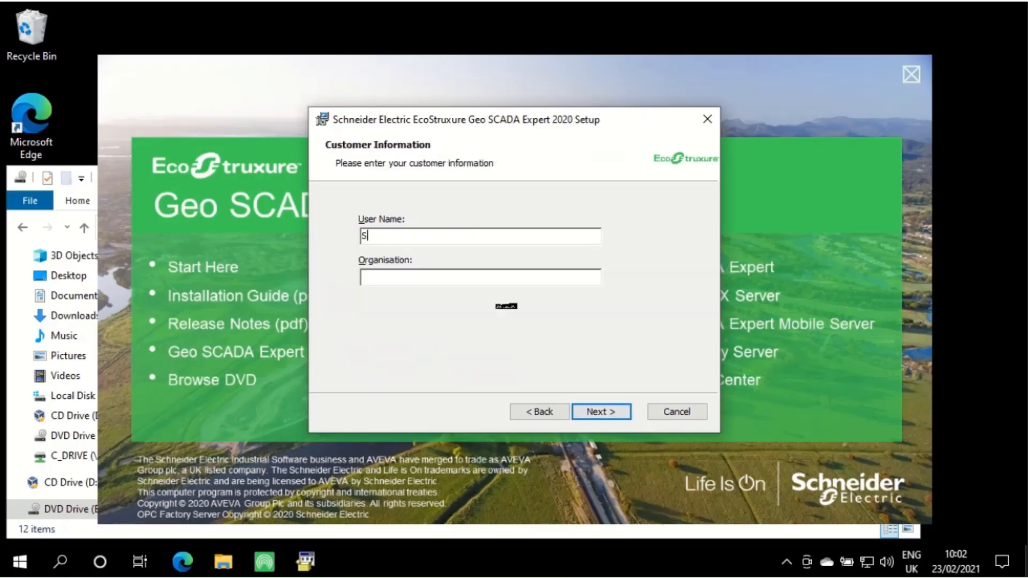
text(teve)
Fill in the customer information and choose the Full (Recommended) installation.
click(437, 283)
text(SE)
click(607, 414)
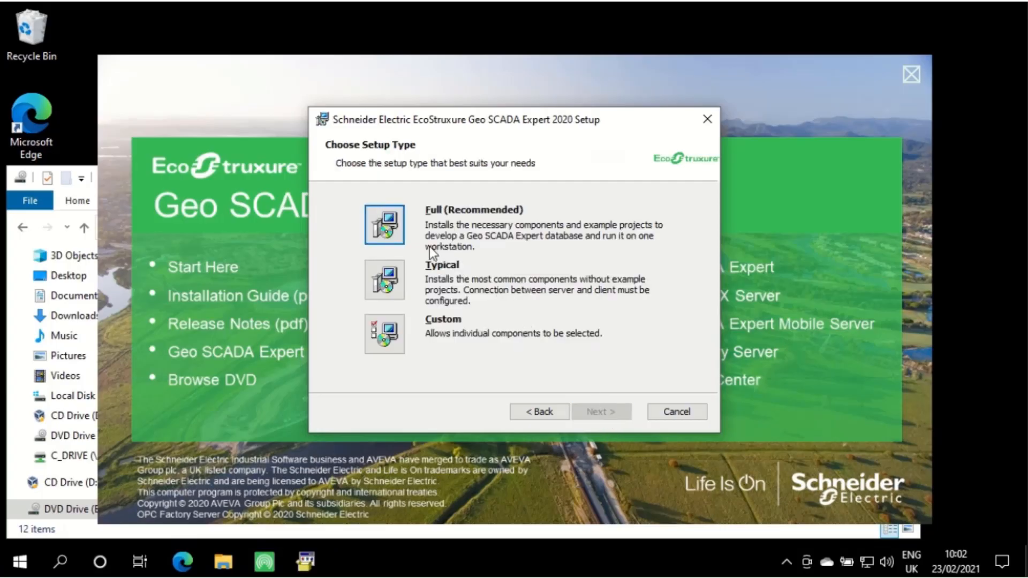
click(383, 220)
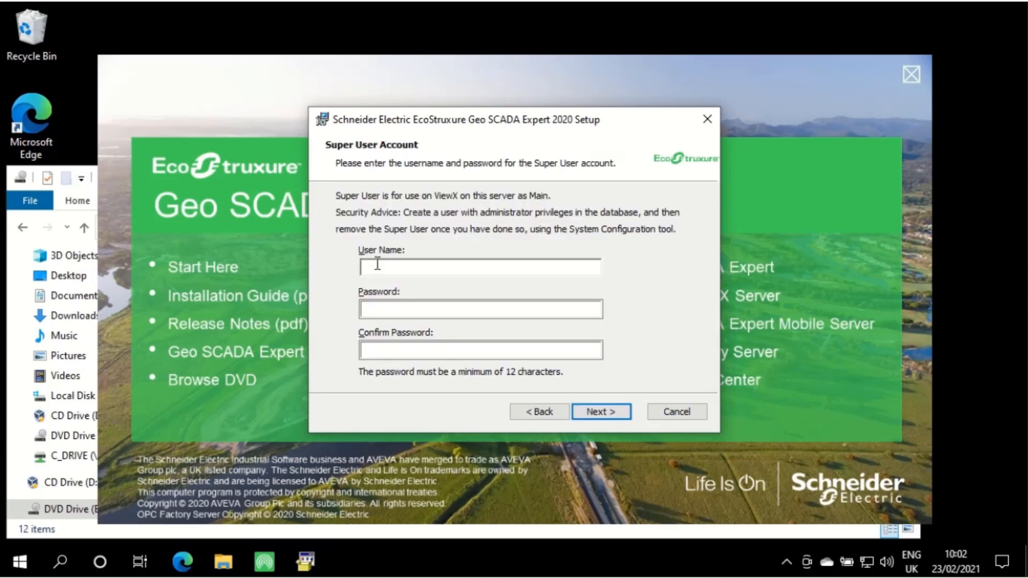
text(Steve)
Define the Super User name and password and run the installation.
key(Tab)
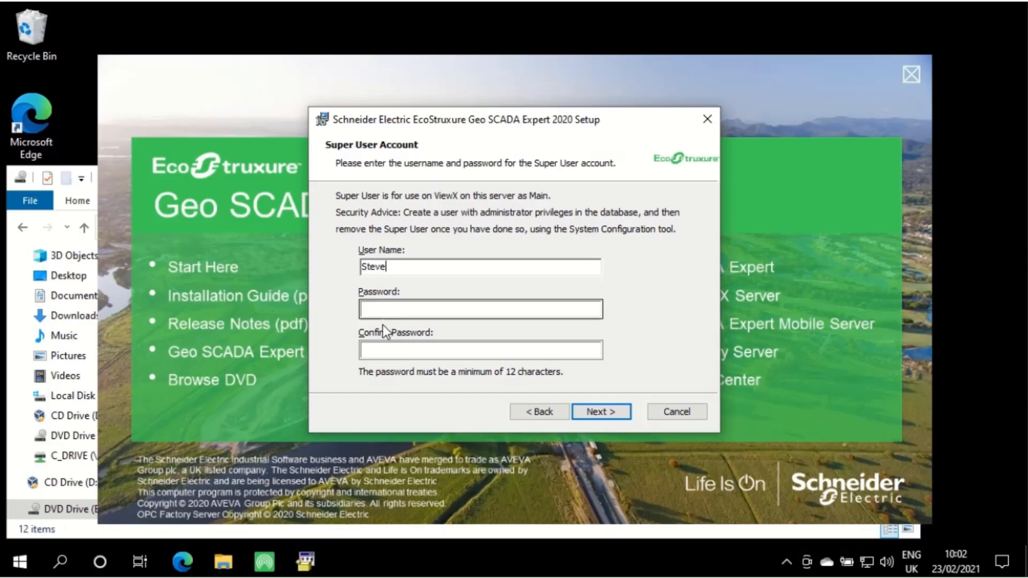
text(s)
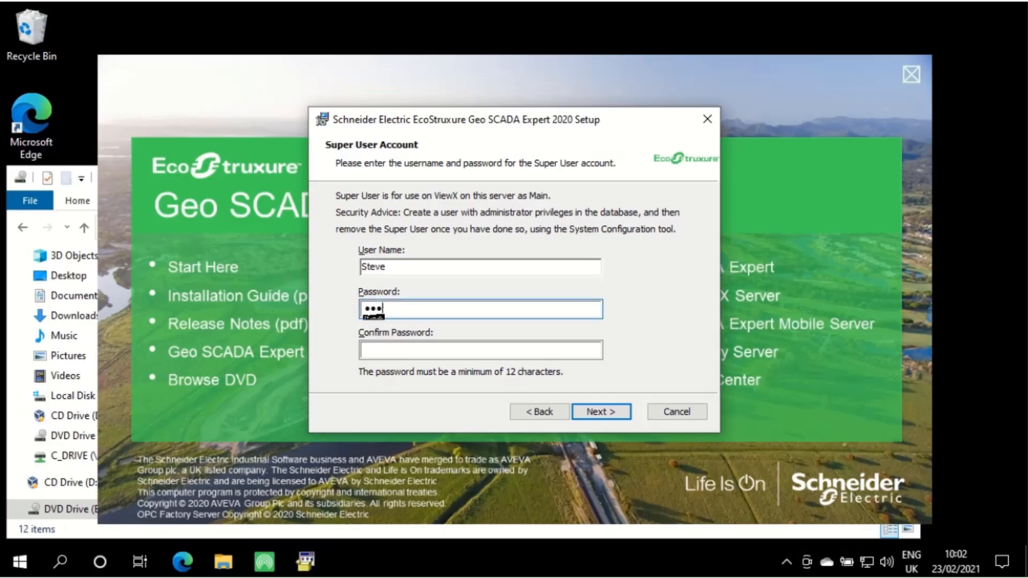
text(*******)
text(***)
click(377, 352)
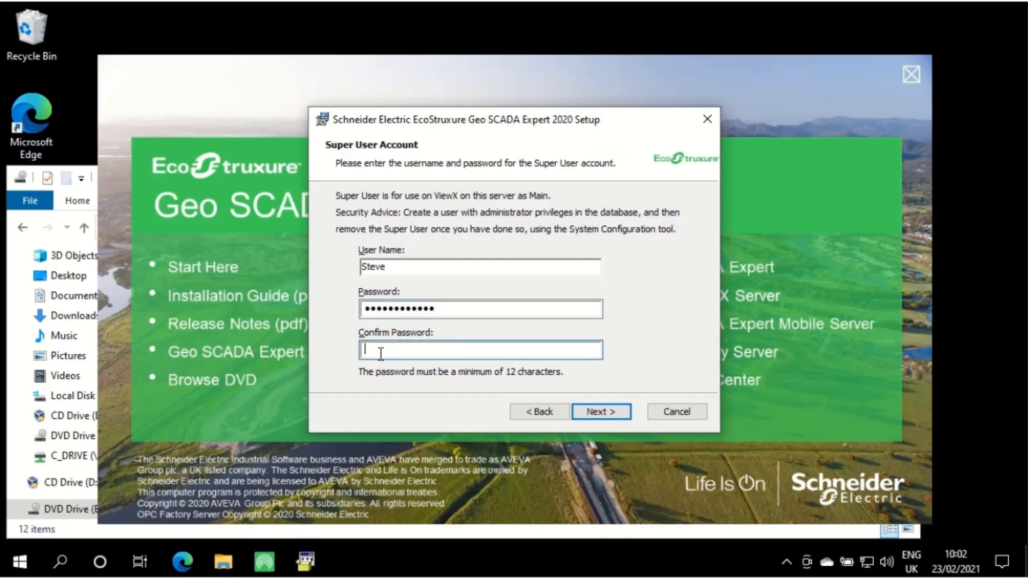
text(*************)
click(613, 411)
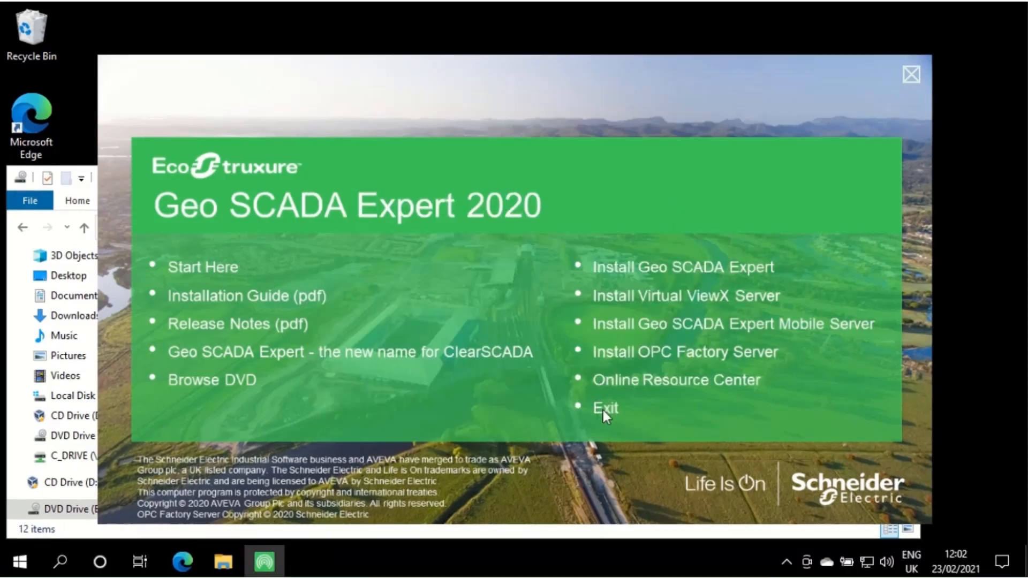
Close the setup windows and start the Geo SCADA Expert server from its tray icon.
click(605, 410)
click(903, 178)
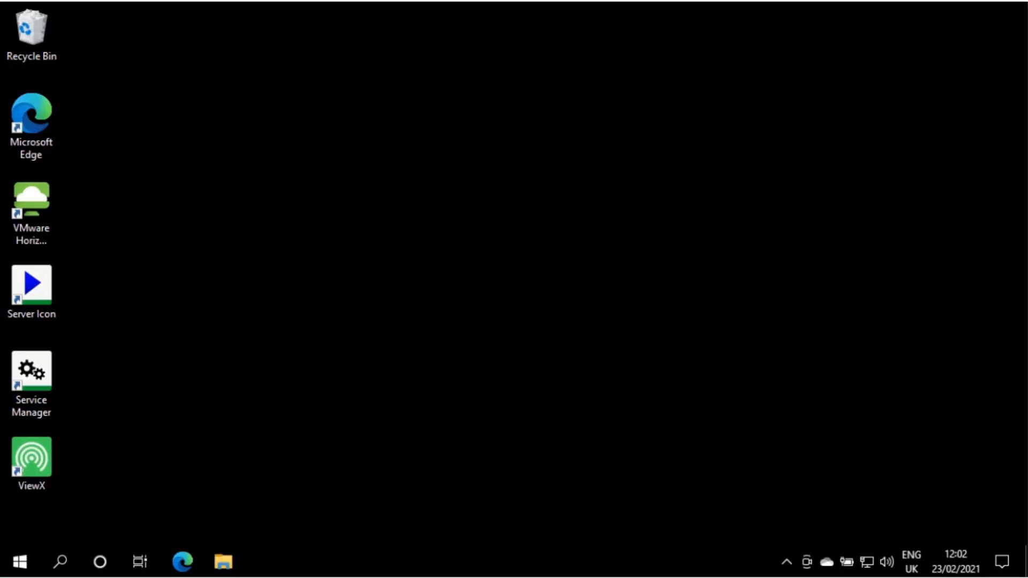
double_click(33, 287)
right_click(789, 565)
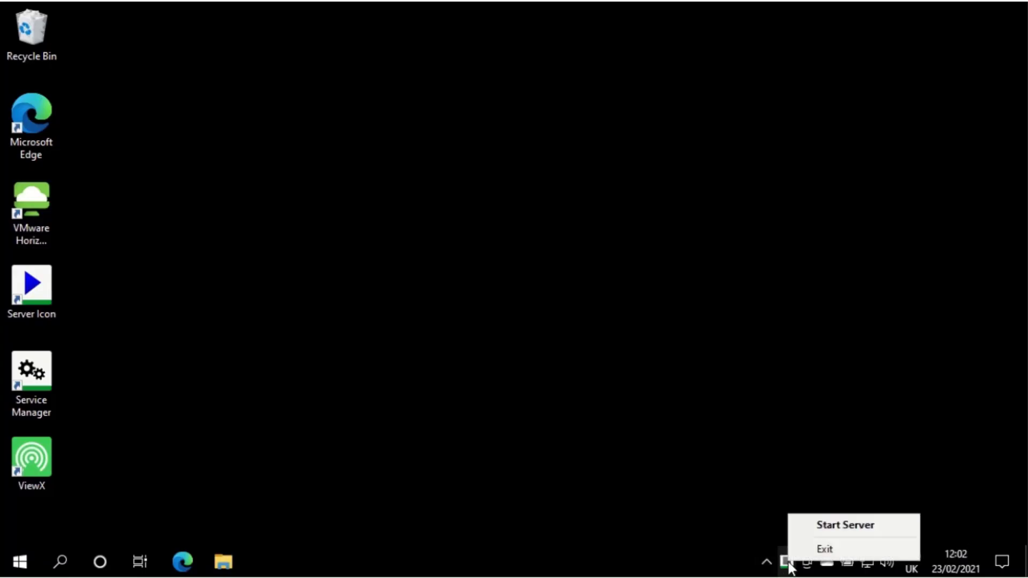
click(813, 525)
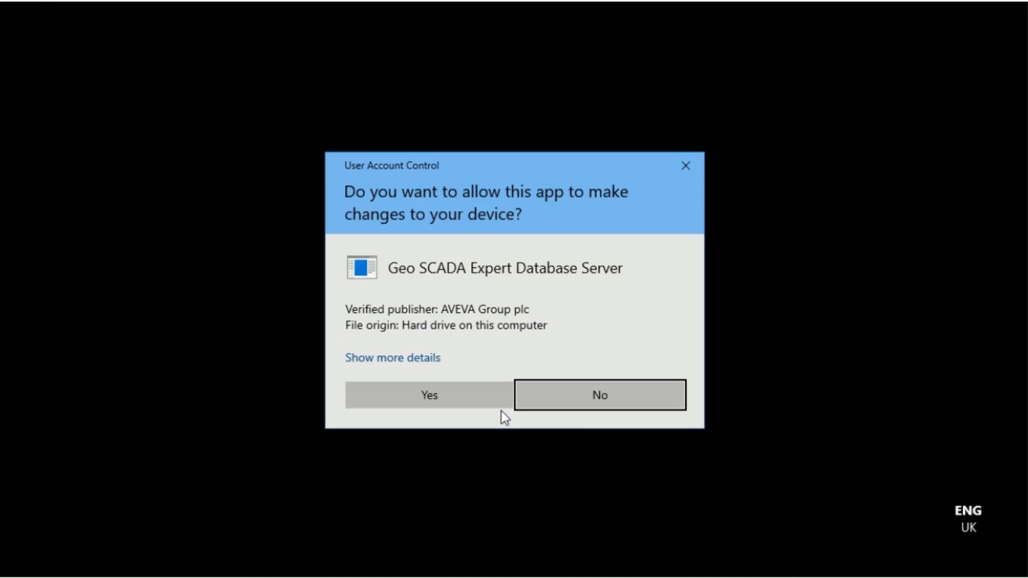
click(455, 394)
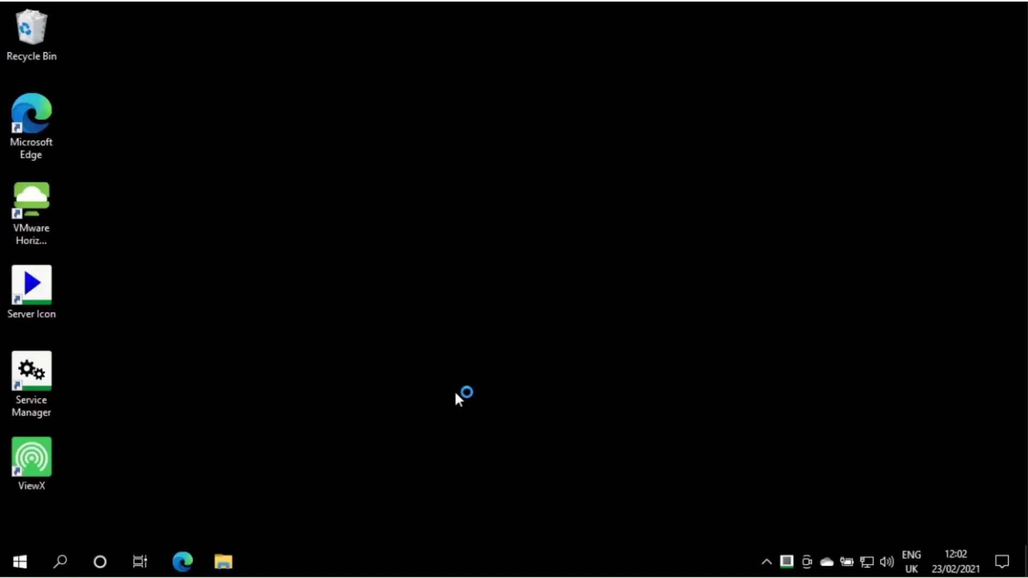
Launch the Service Manager showing the Database and License servers running.
double_click(41, 378)
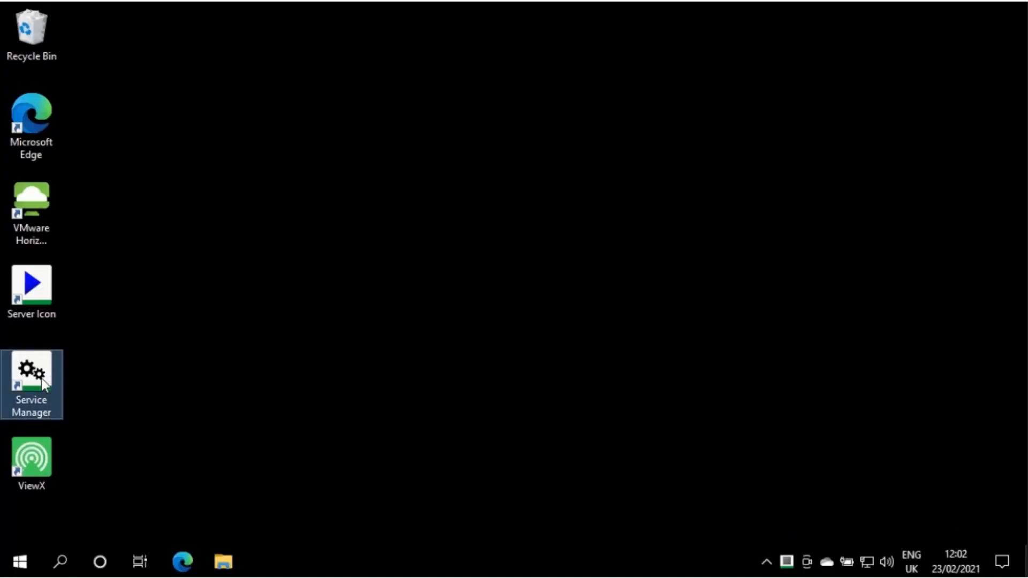
click(362, 394)
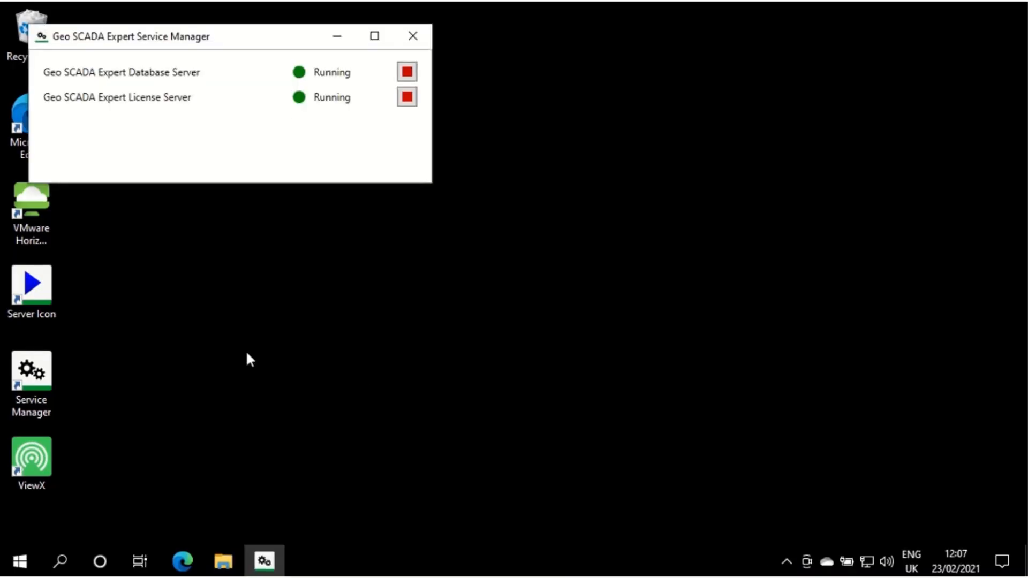
Launch ViewX from its desktop shortcut, connected to the local database.
double_click(38, 456)
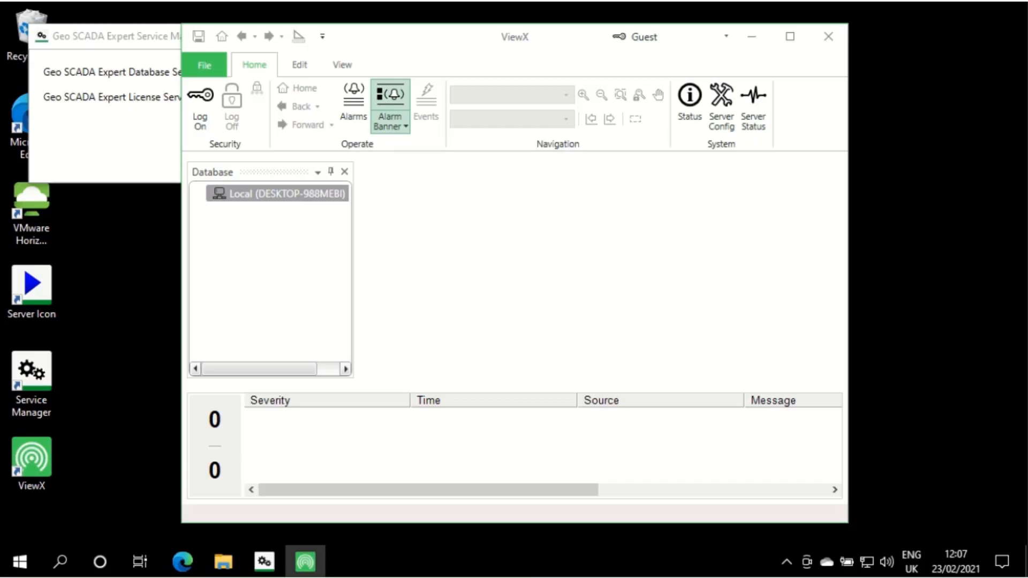
Maximize ViewX and log on to the Local system as Super User Steve.
click(790, 40)
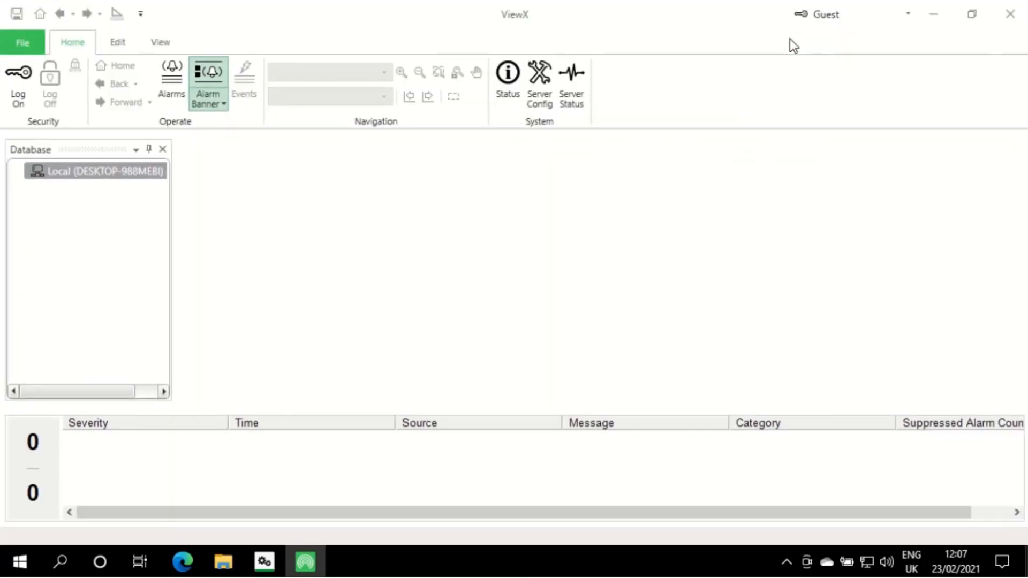
right_click(116, 172)
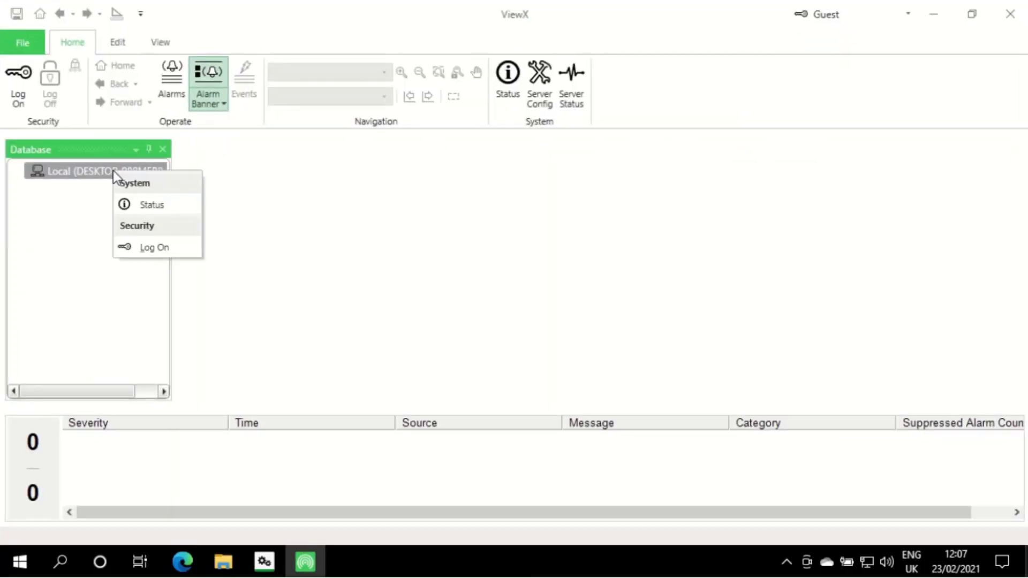
click(154, 247)
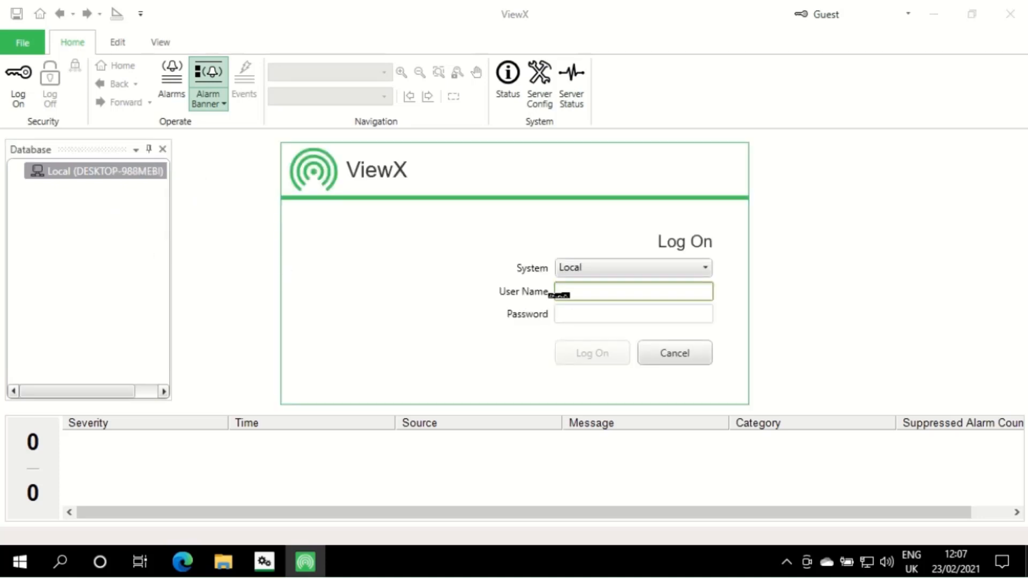
text(Stesteve)
key(Tab)
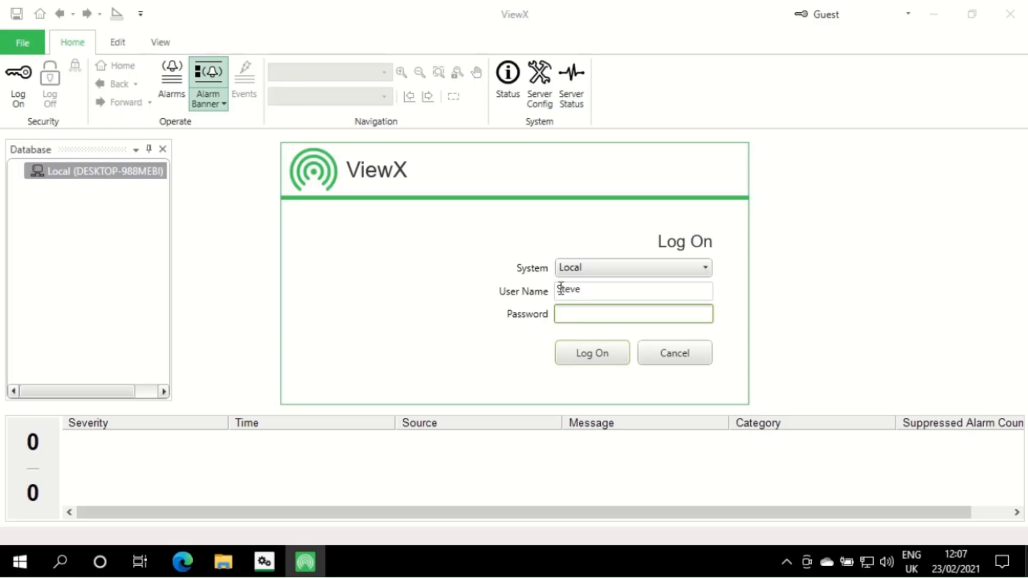
text(*******)
text(*****)
click(609, 359)
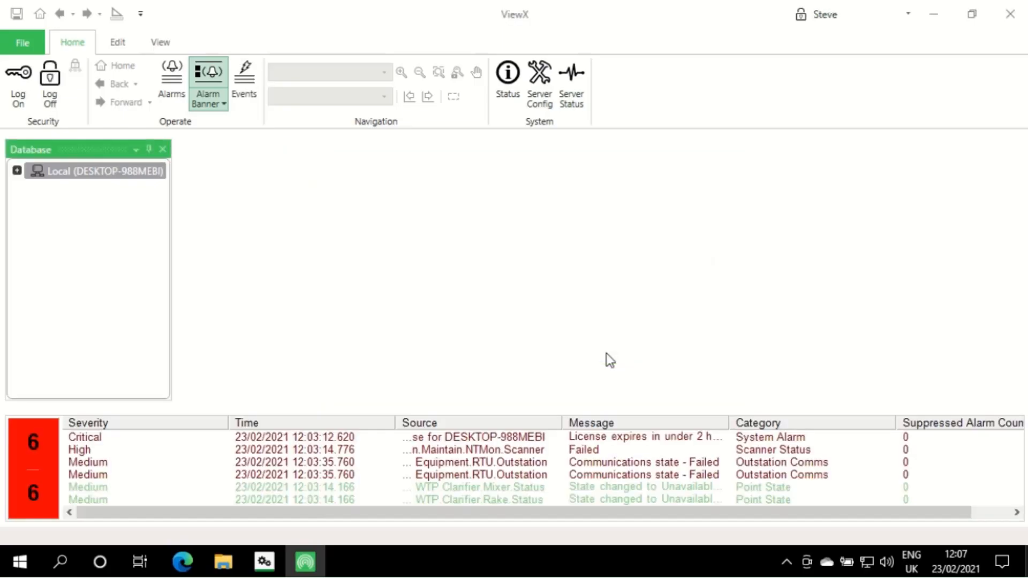
Acknowledge the flashing alarm count and show the Opening Page mimic in run mode.
click(42, 446)
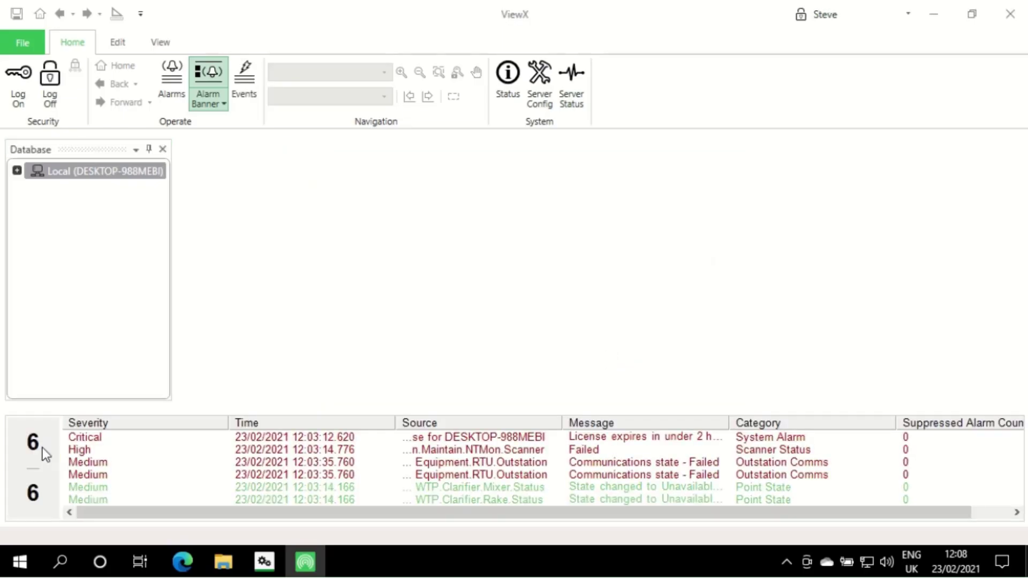
click(16, 170)
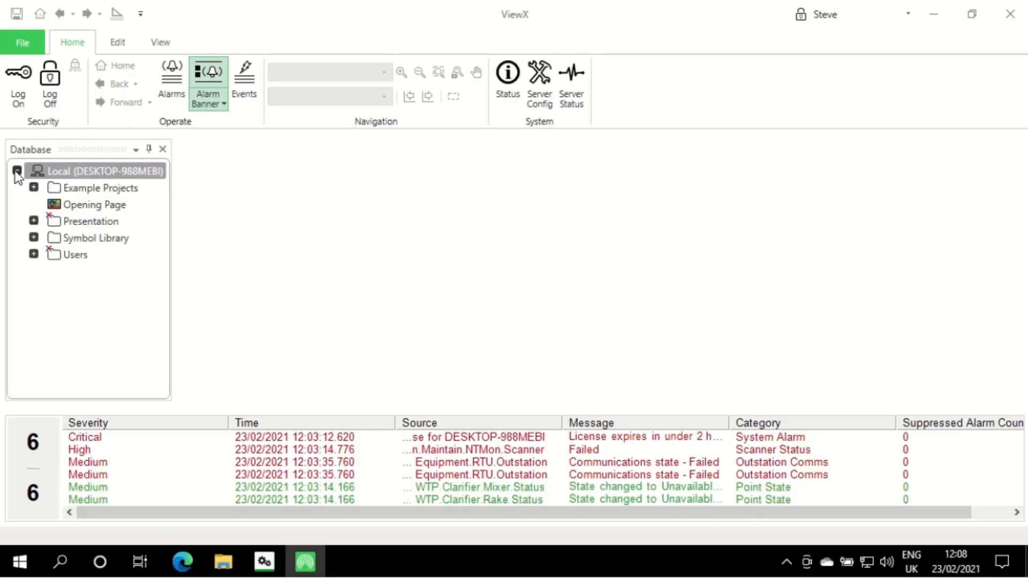
double_click(67, 205)
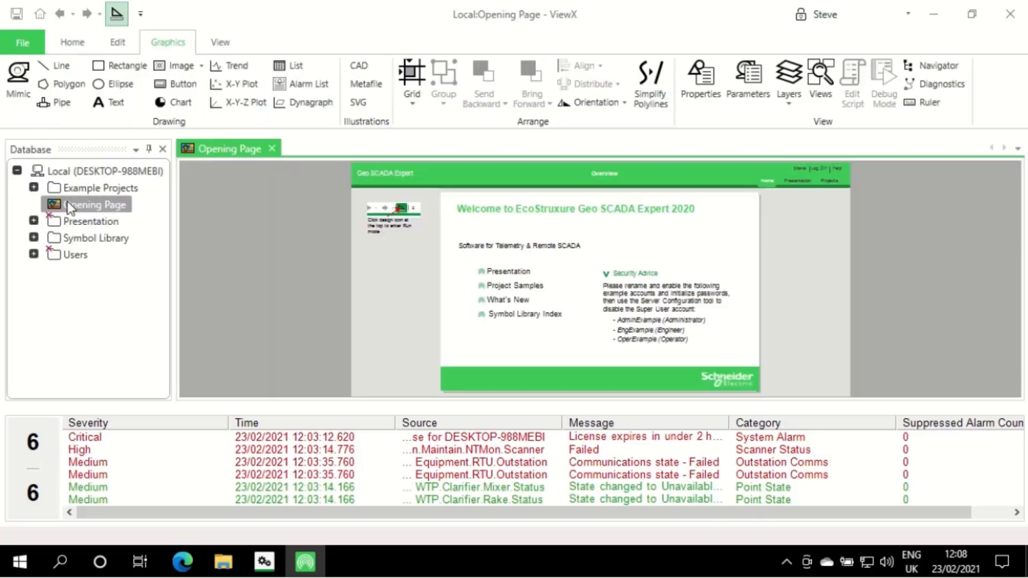
click(117, 13)
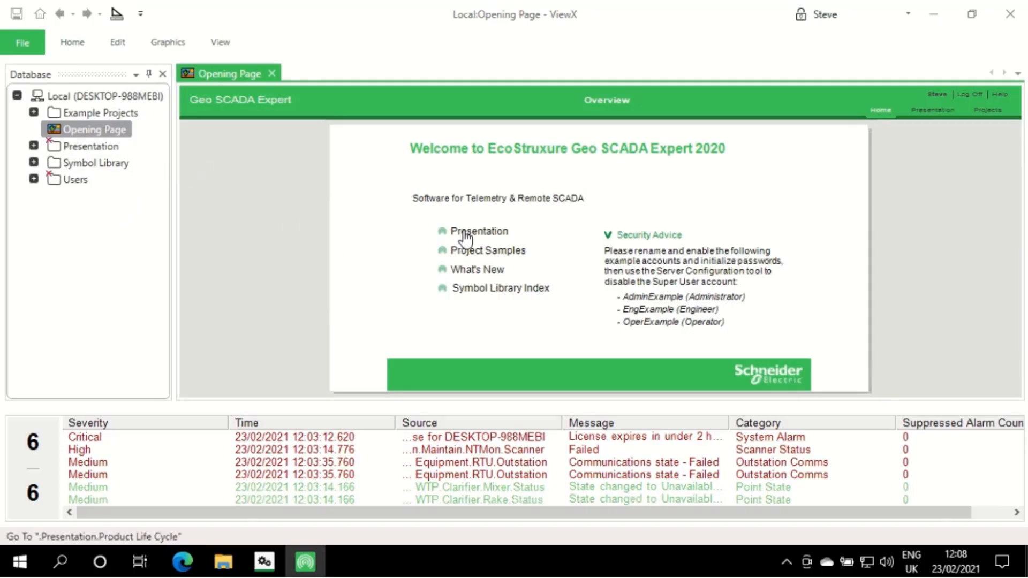
Follow the projects overview map to the Coal Bed Methane Well mimic for Well Head No 1.
click(474, 252)
click(531, 201)
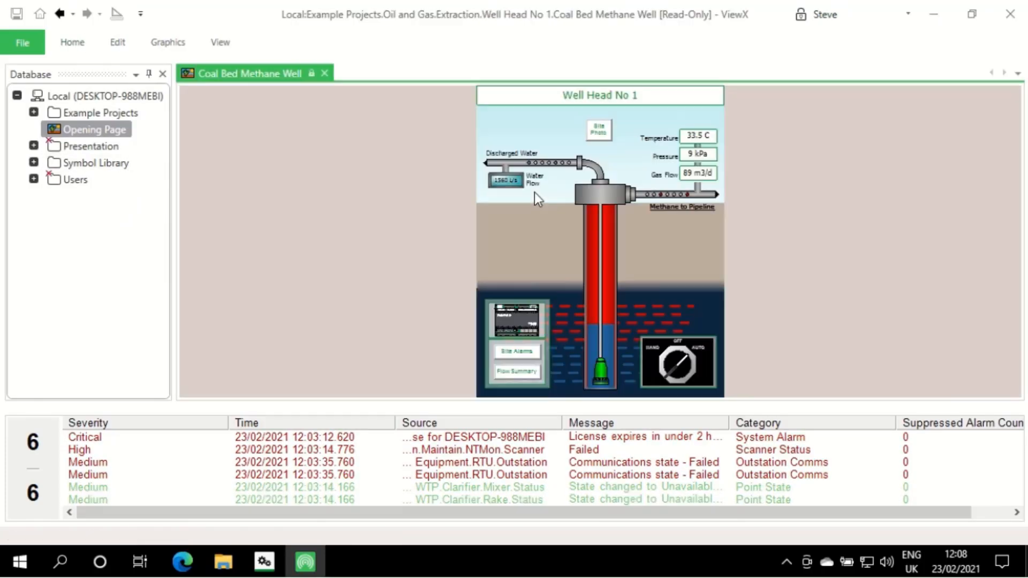